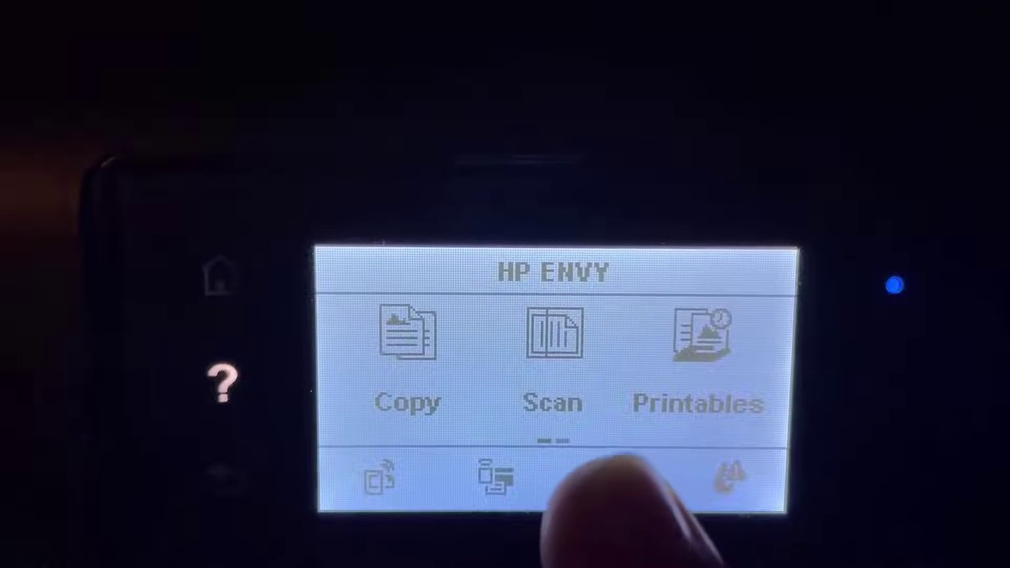
pyautogui.click(613, 473)
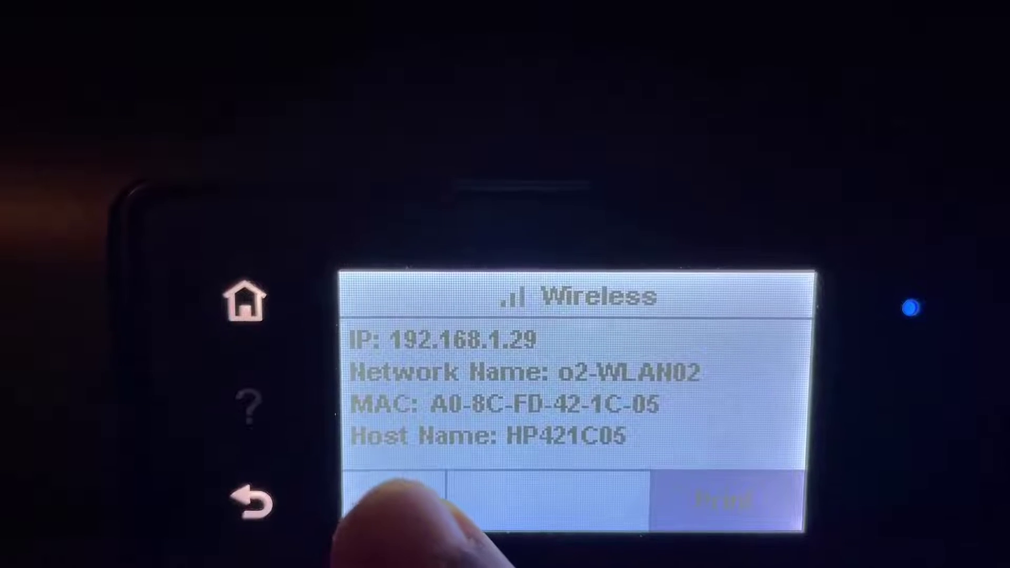
pyautogui.click(395, 490)
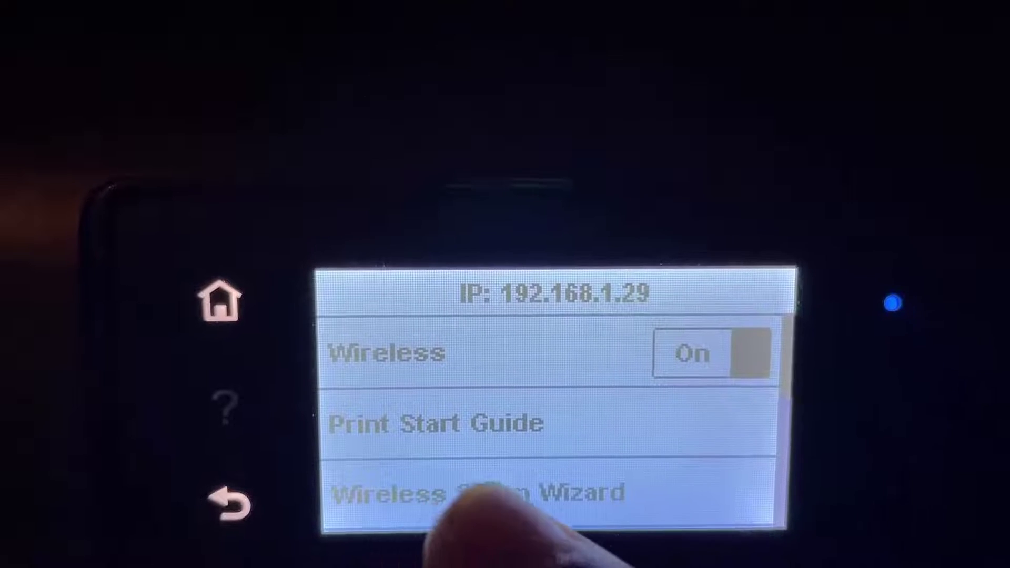
pyautogui.click(484, 498)
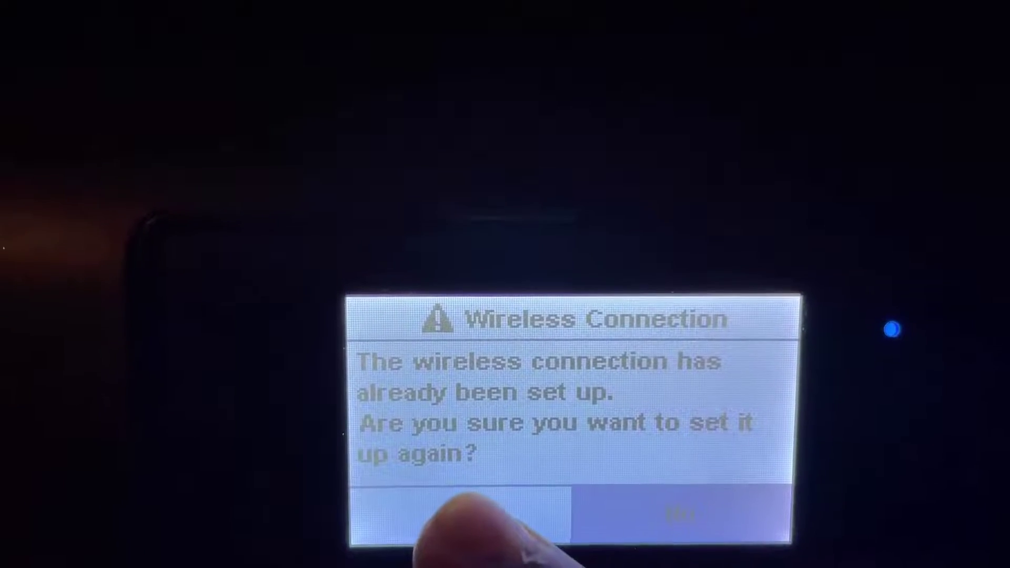
pyautogui.click(455, 508)
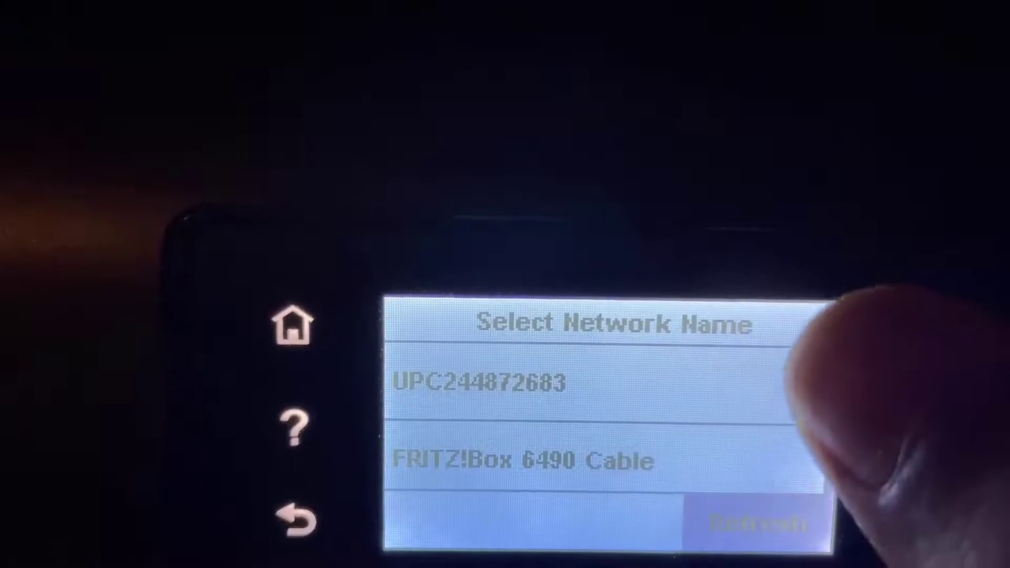
pyautogui.moveTo(748, 447); pyautogui.dragTo(747, 315)
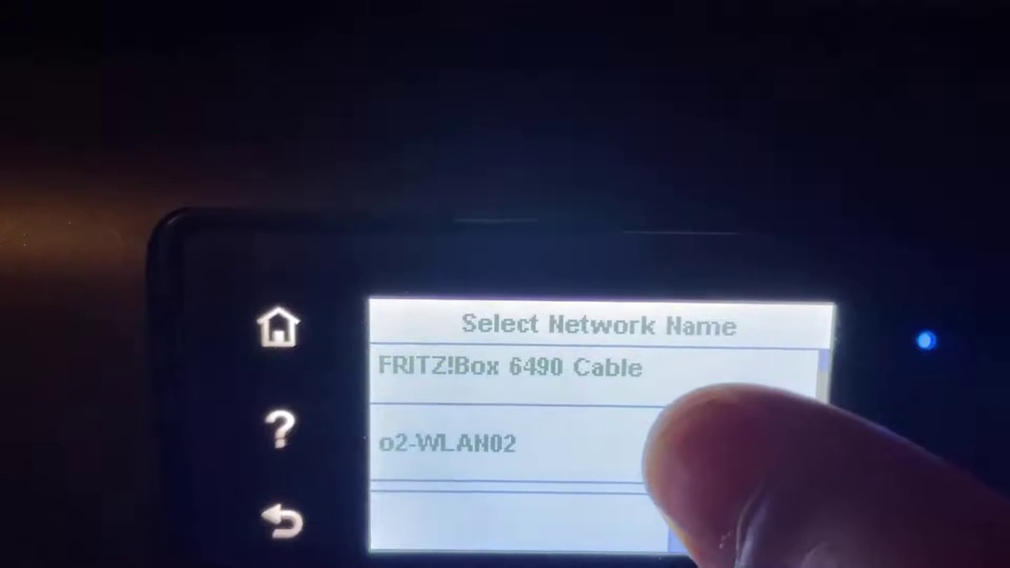
pyautogui.click(668, 442)
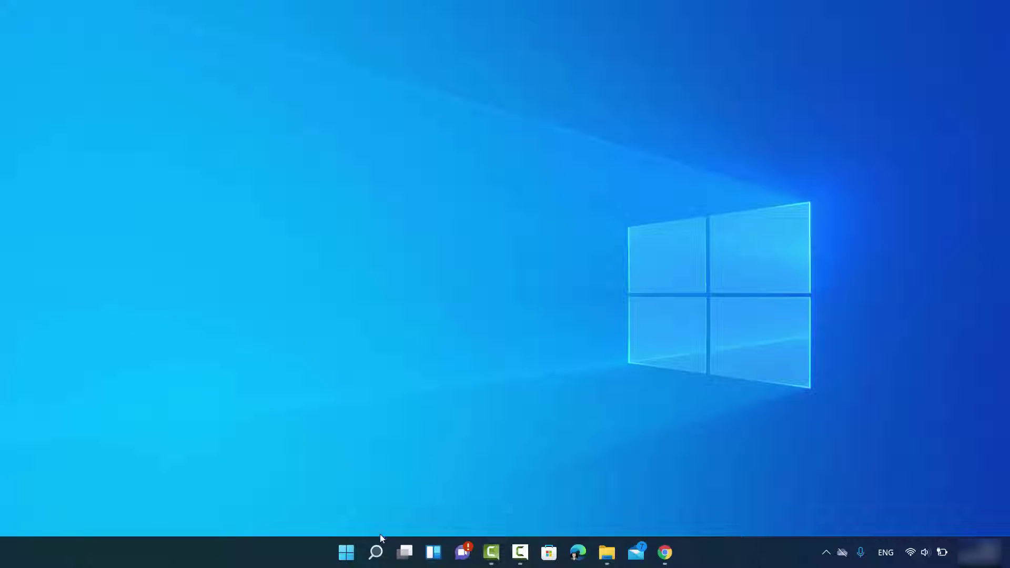
# - Search Windows for the printer settings and open the Printers & scanners page
pyautogui.click(375, 552)
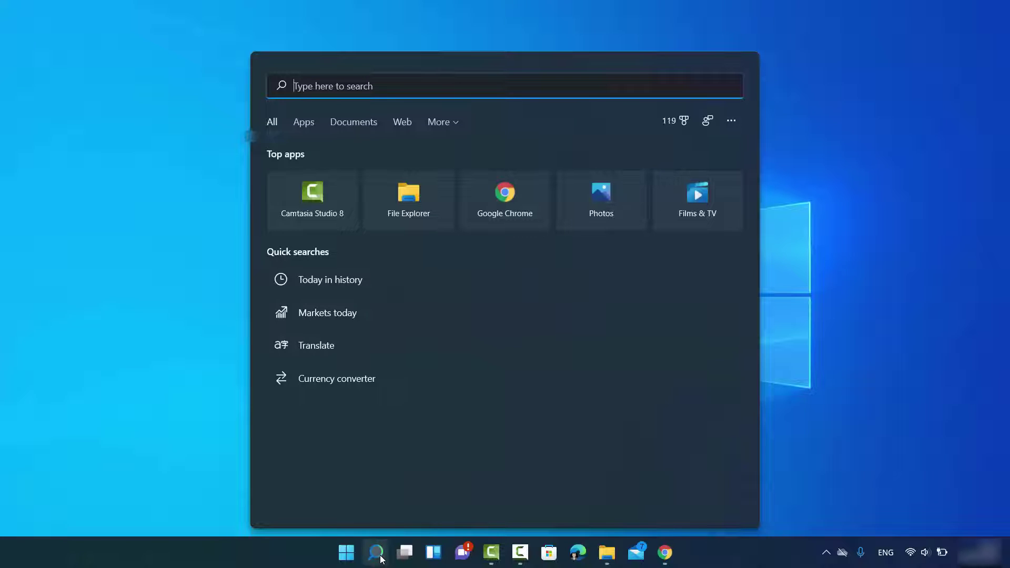
pyautogui.write('priner')
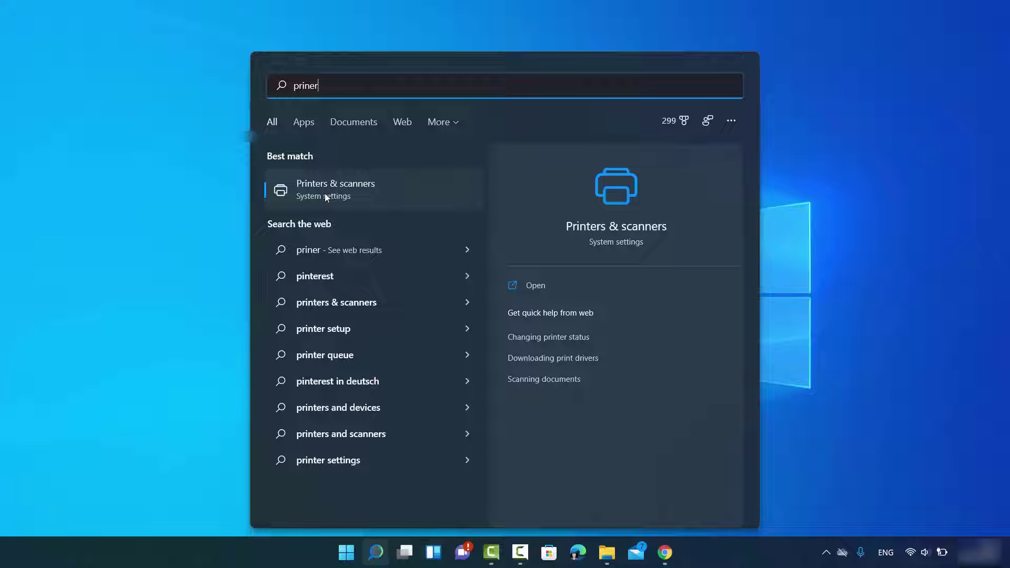
pyautogui.click(324, 194)
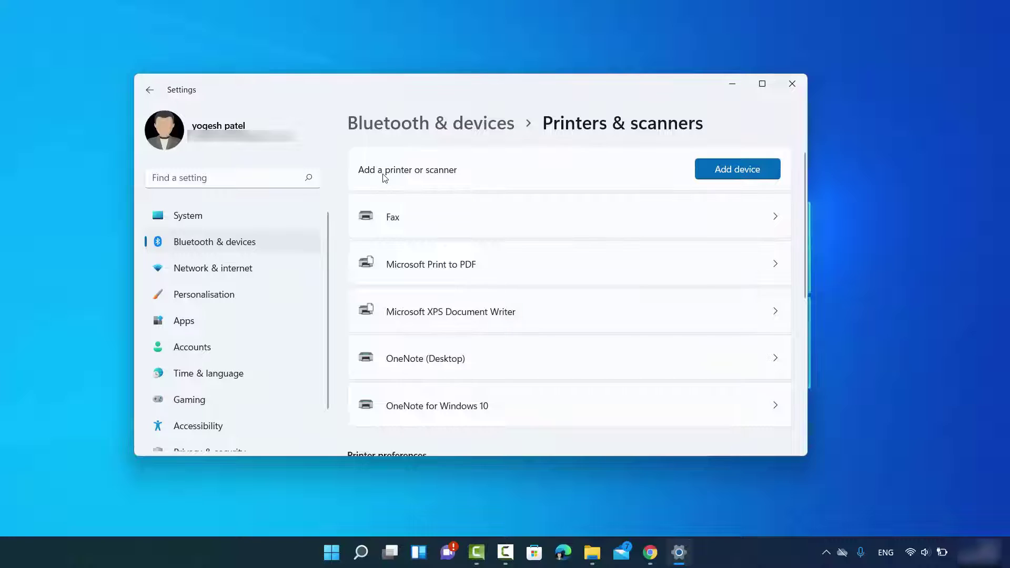
# - Search for the Settings app, open it, and go to Printers & scanners under Bluetooth & devices
pyautogui.click(362, 560)
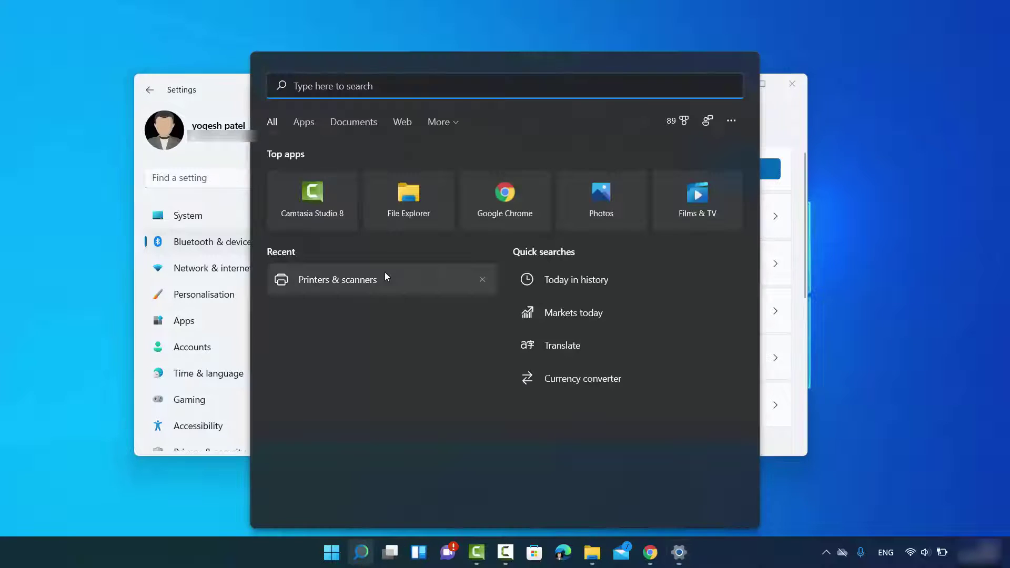
pyautogui.write('se')
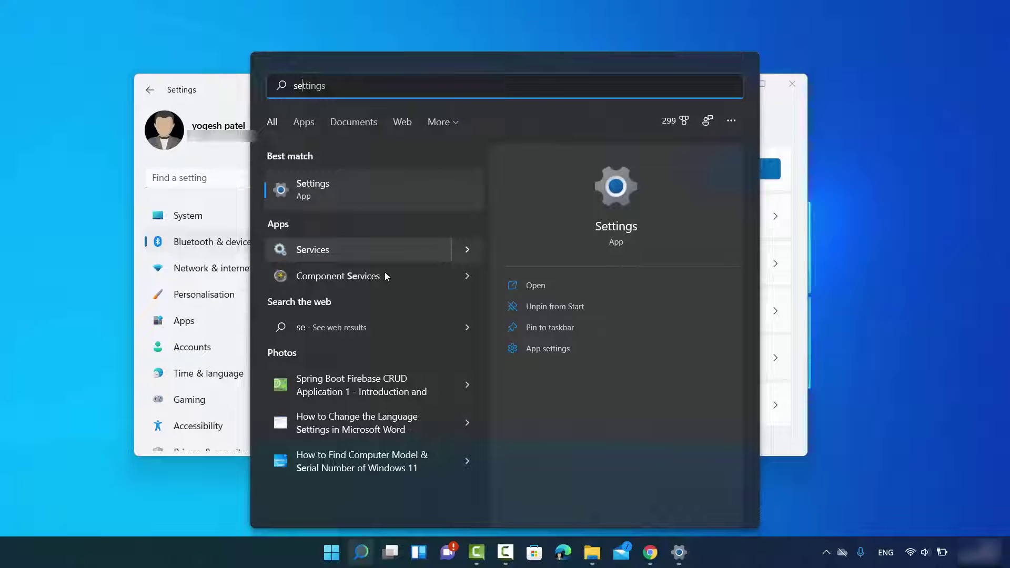
pyautogui.write('ttings')
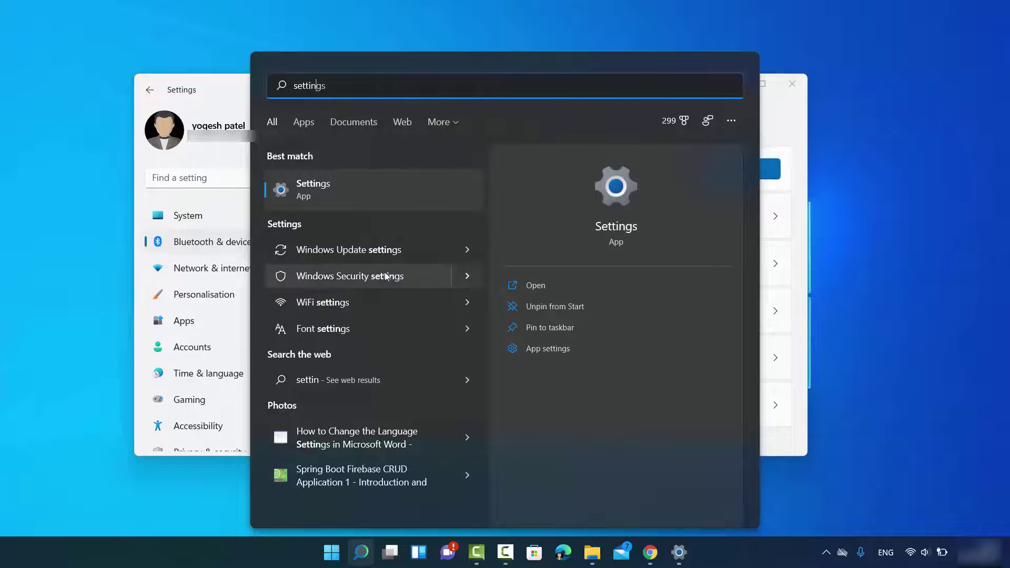
pyautogui.click(333, 194)
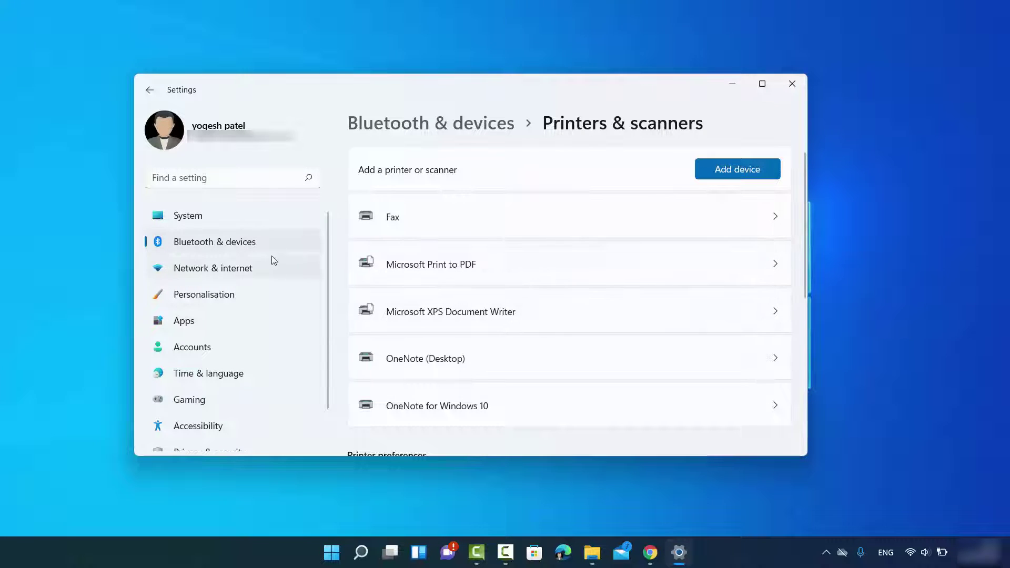
pyautogui.click(214, 245)
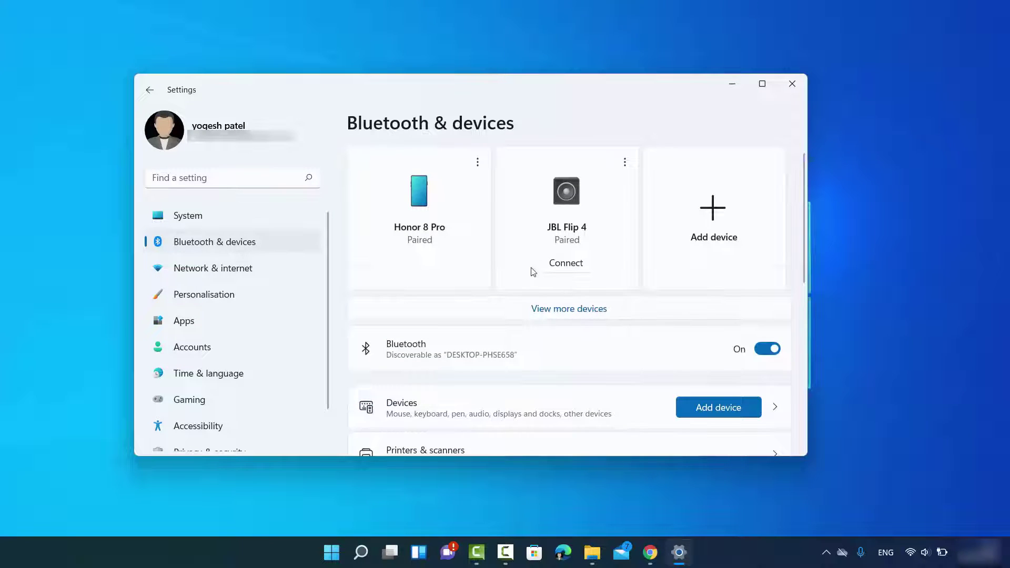
pyautogui.scroll(-3, 511, 285)
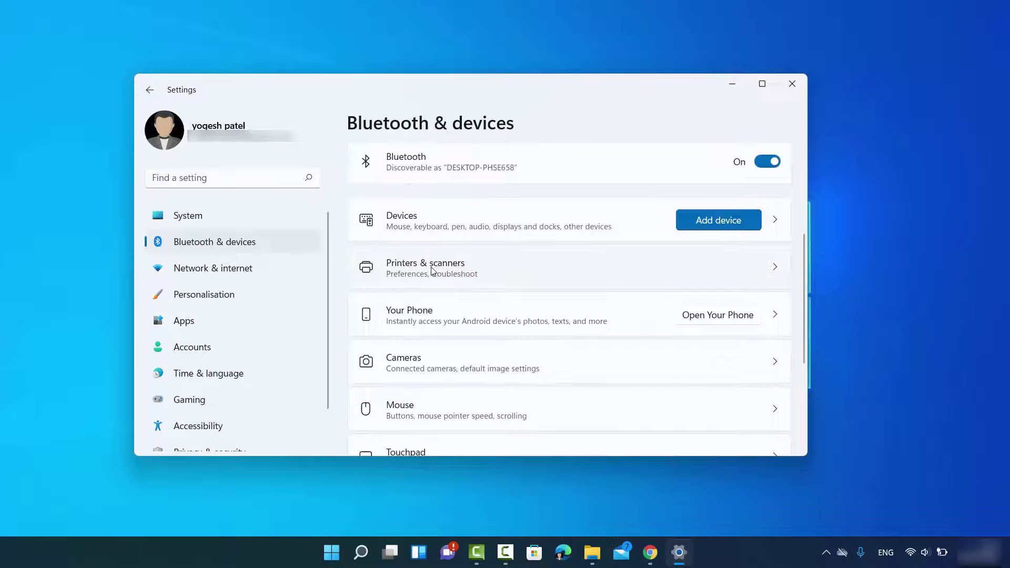
pyautogui.click(431, 268)
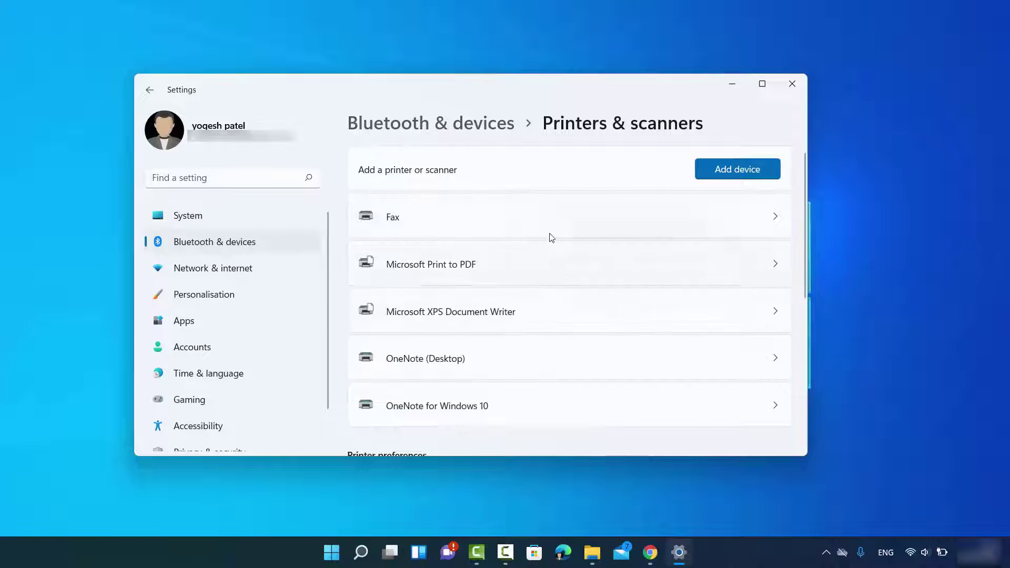
pyautogui.rightClick(332, 554)
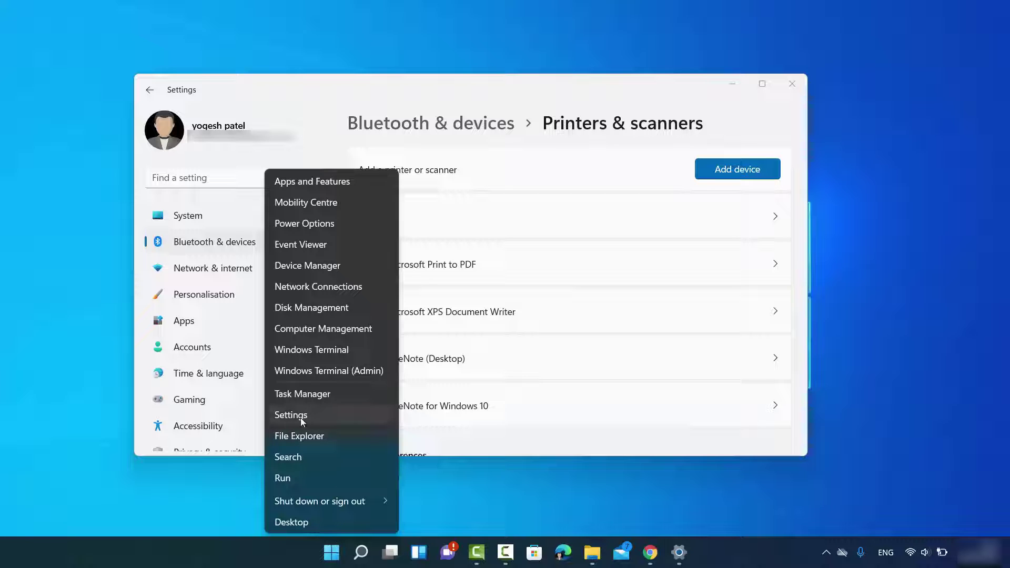
pyautogui.click(494, 180)
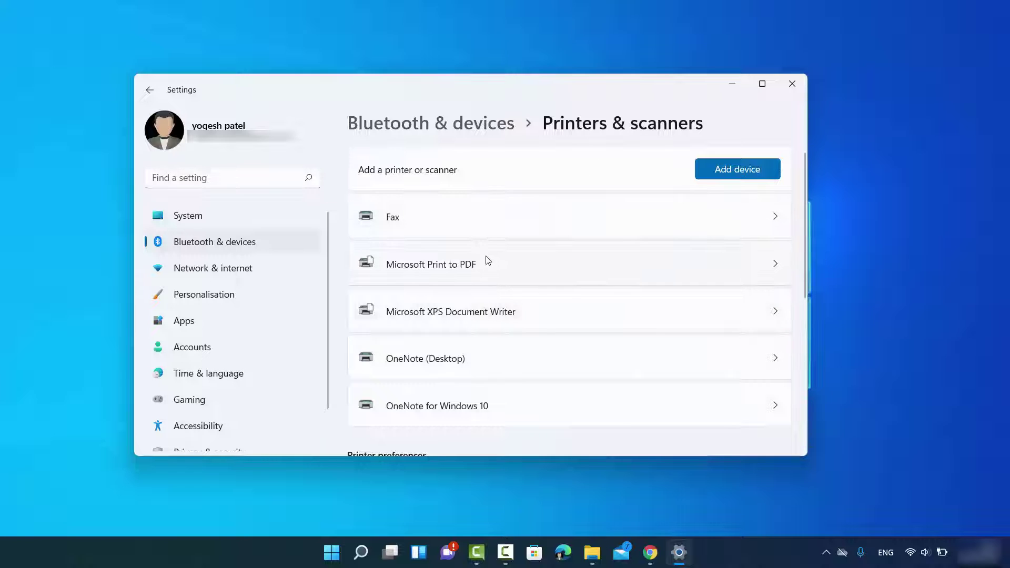
# - Scan for available printers, including Wi-Fi Direct ones, and add the HP421C05 (HP ENVY 4520 series) device
pyautogui.click(723, 171)
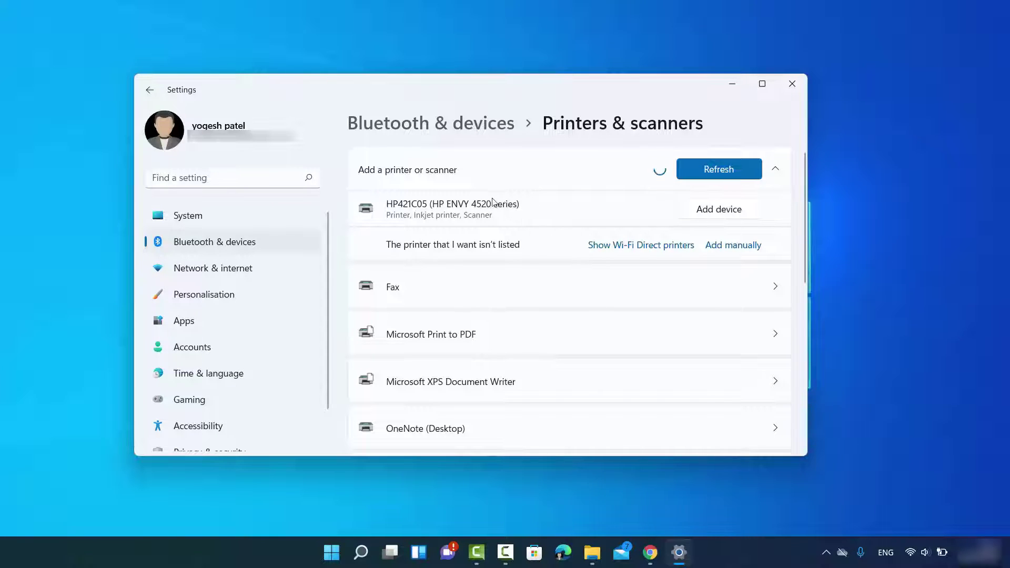
pyautogui.click(628, 246)
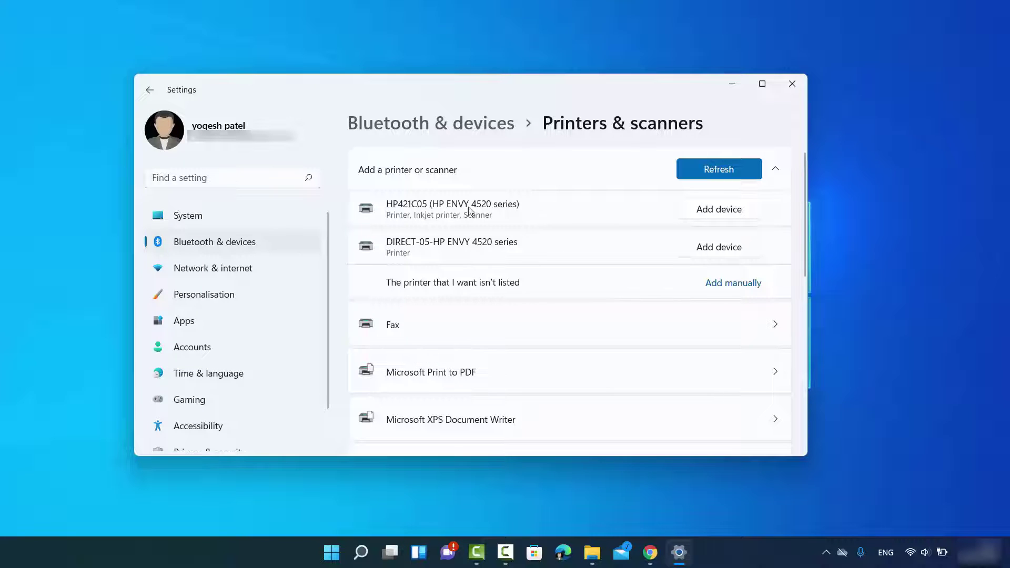
pyautogui.click(706, 211)
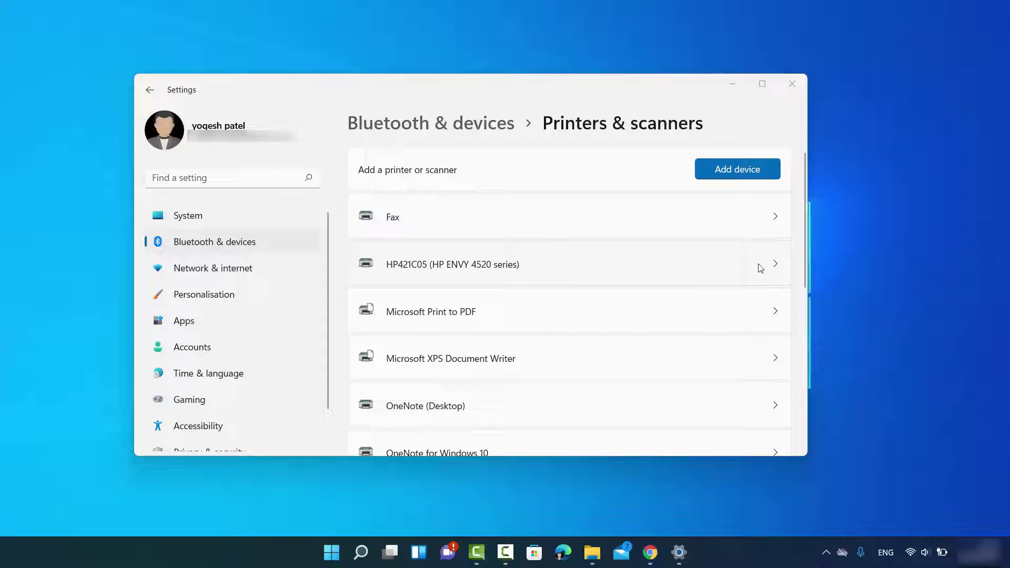
# - Open the HP421C05 (HP ENVY 4520 series) device page and examine its printer and scanner settings
pyautogui.click(776, 266)
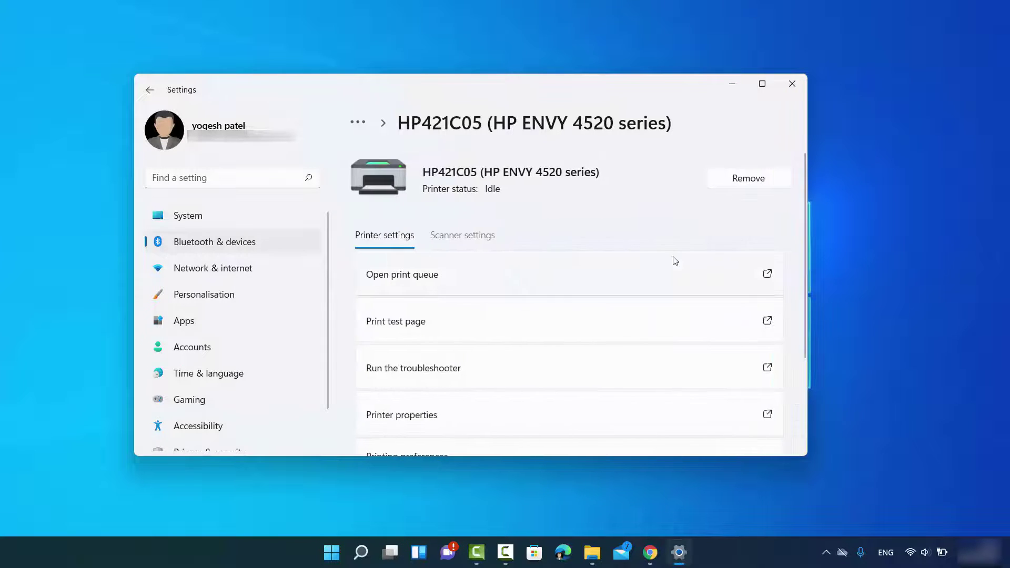
pyautogui.scroll(-1, 543, 270)
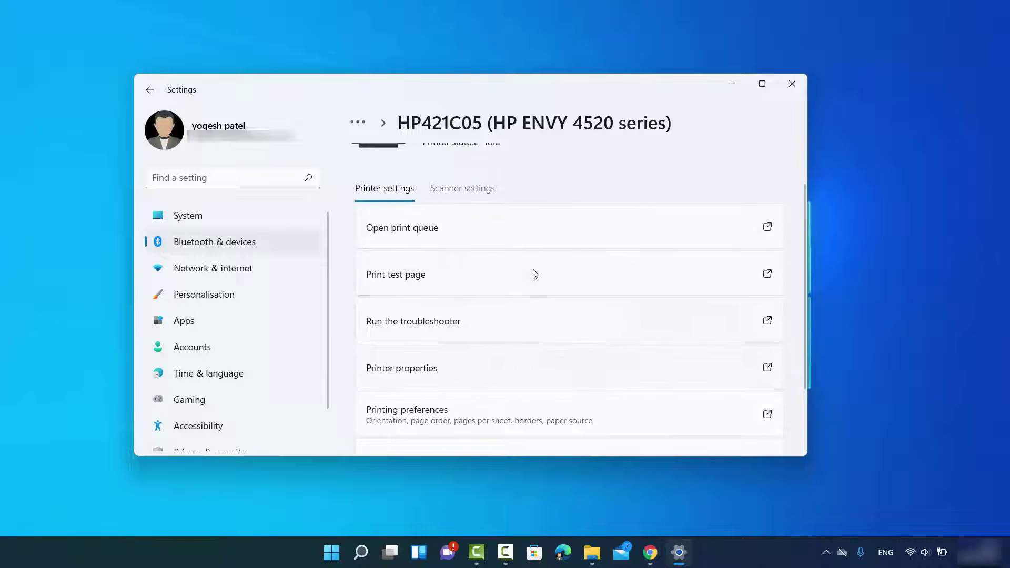
pyautogui.scroll(1, 491, 321)
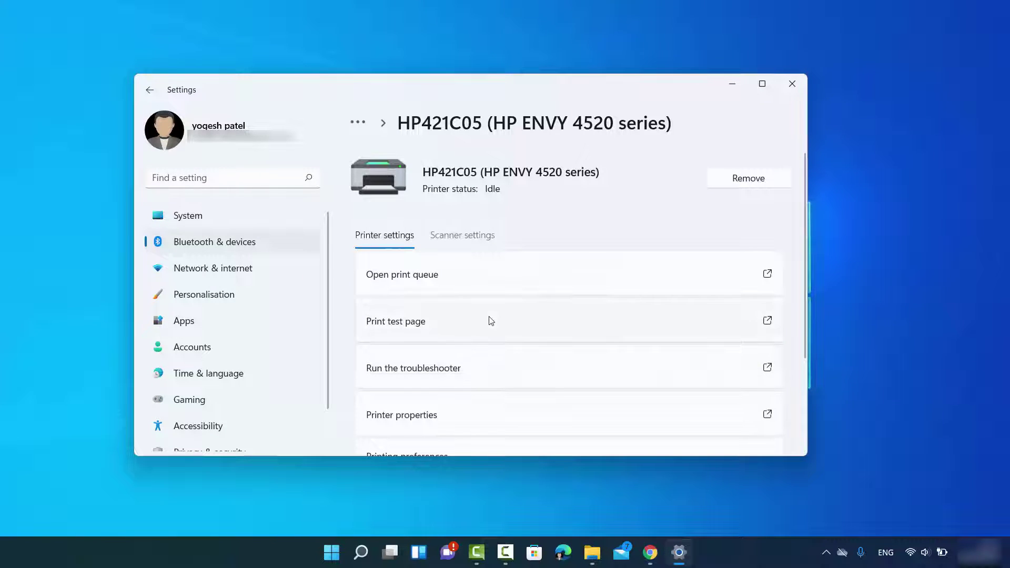
pyautogui.click(455, 240)
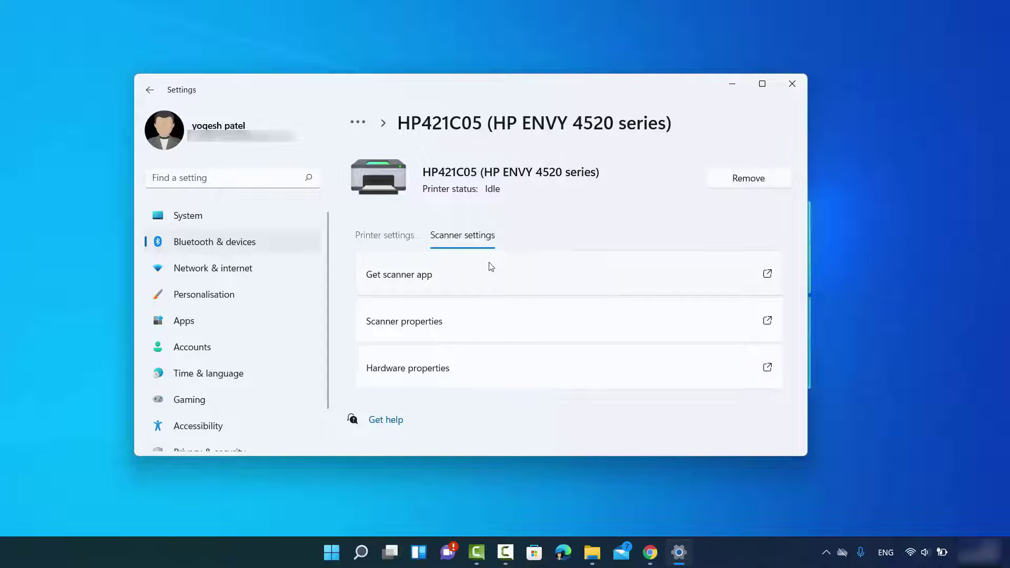
pyautogui.click(398, 241)
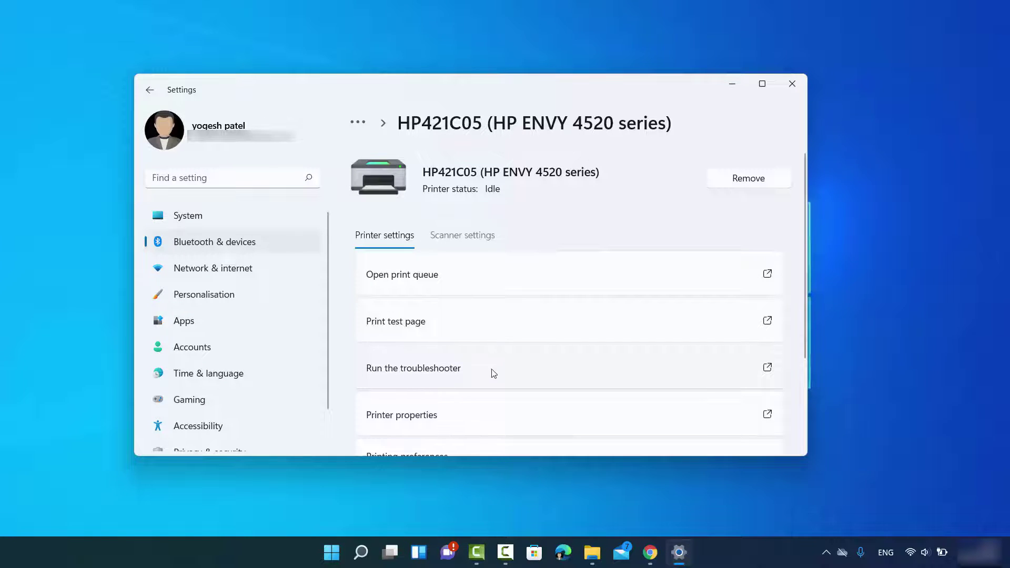
# - Open the HP ENVY 4520 printer's properties and examine its port assignments
pyautogui.scroll(-2, 500, 363)
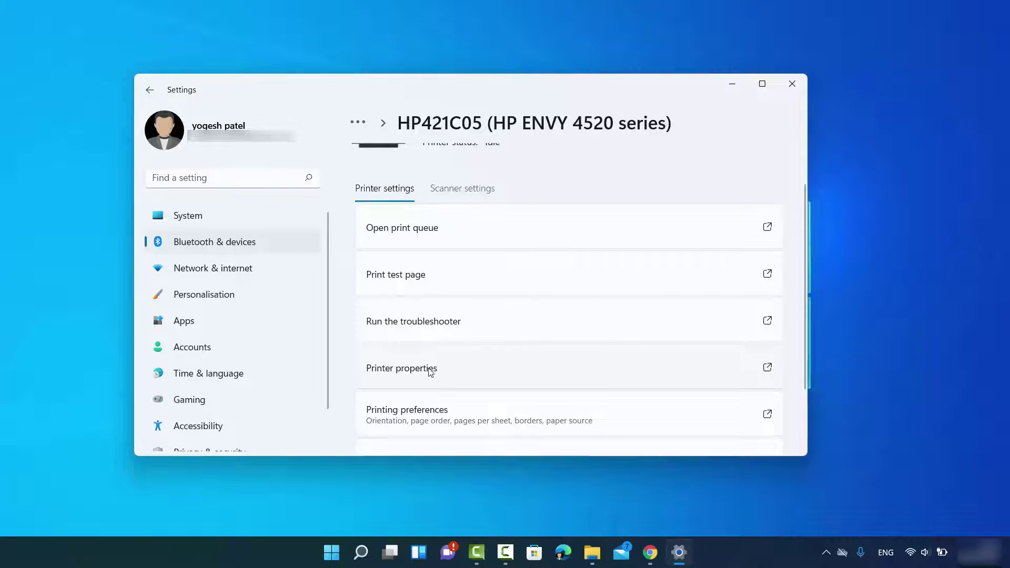
pyautogui.click(431, 370)
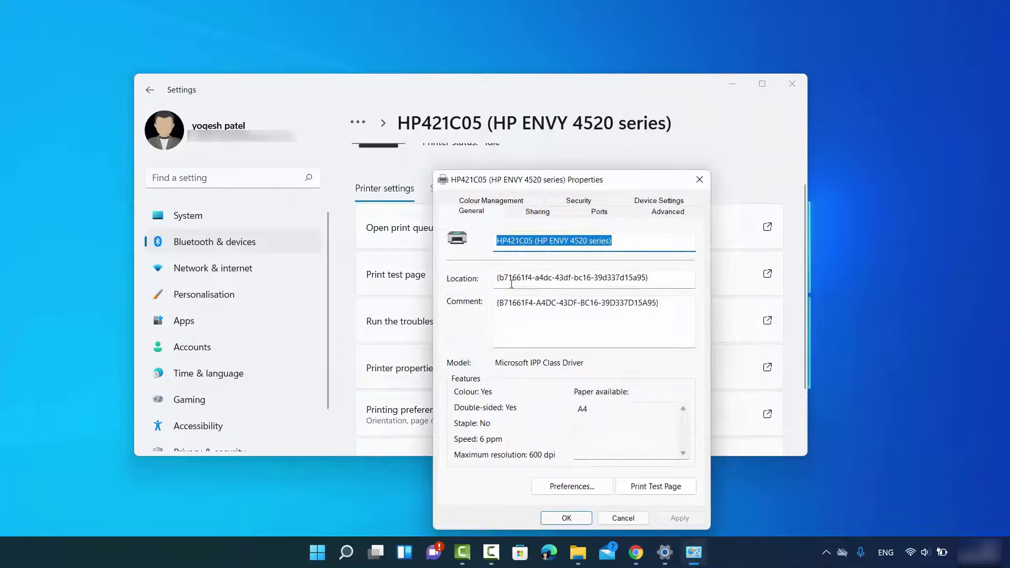
pyautogui.click(588, 213)
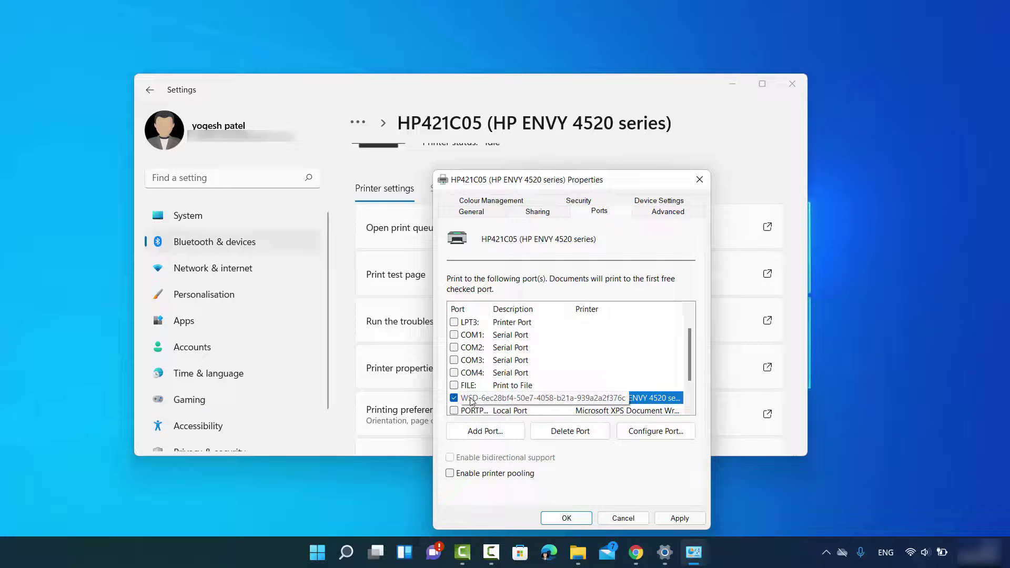
pyautogui.click(484, 432)
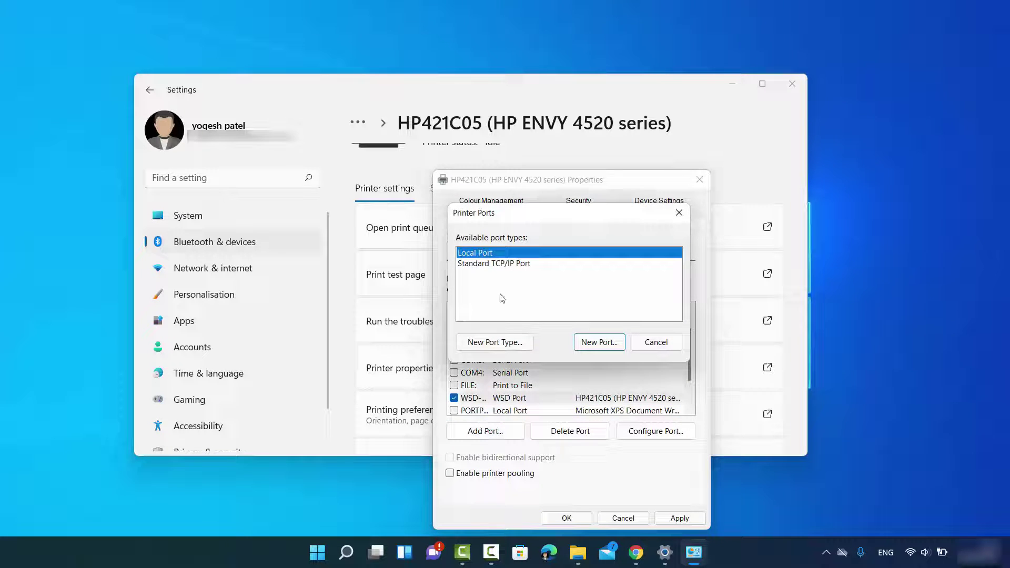
pyautogui.click(489, 265)
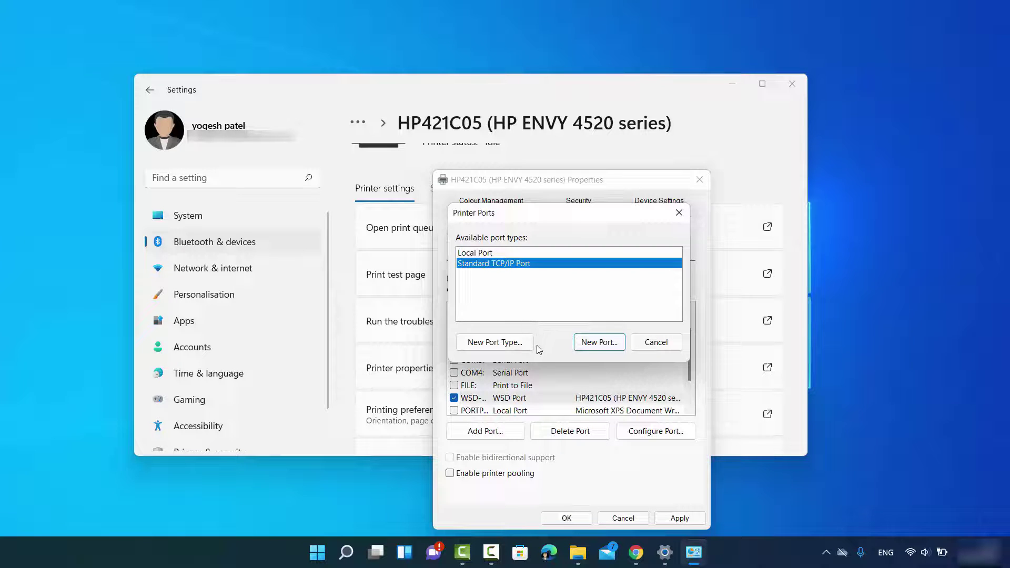
pyautogui.click(599, 344)
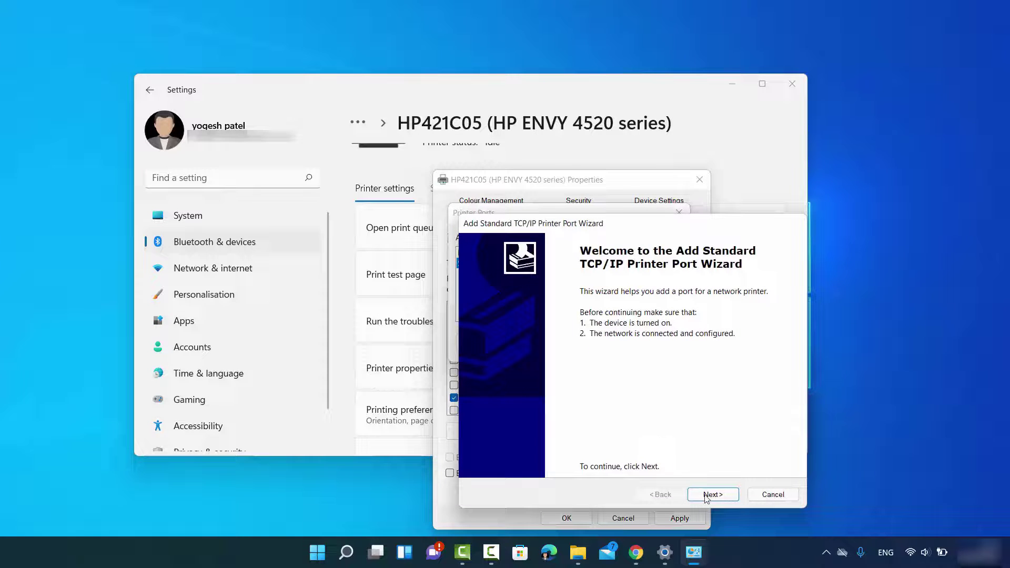
pyautogui.click(707, 499)
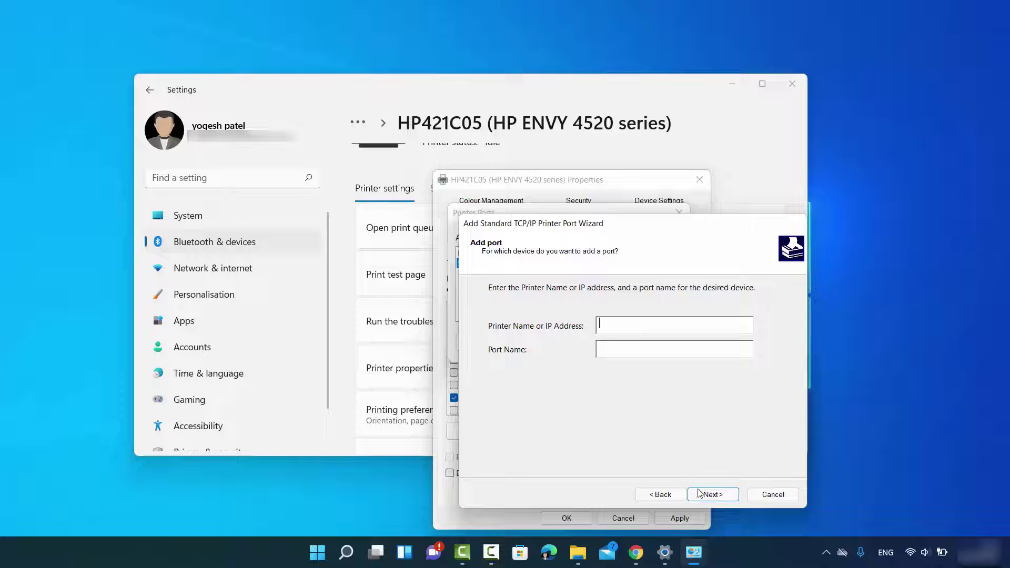
pyautogui.click(773, 495)
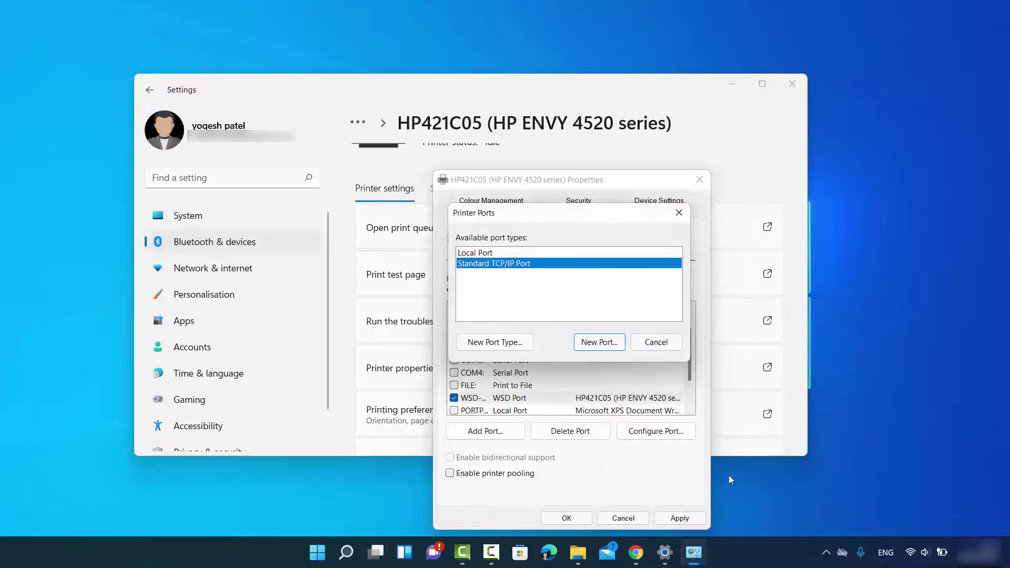
pyautogui.click(658, 347)
pyautogui.click(699, 171)
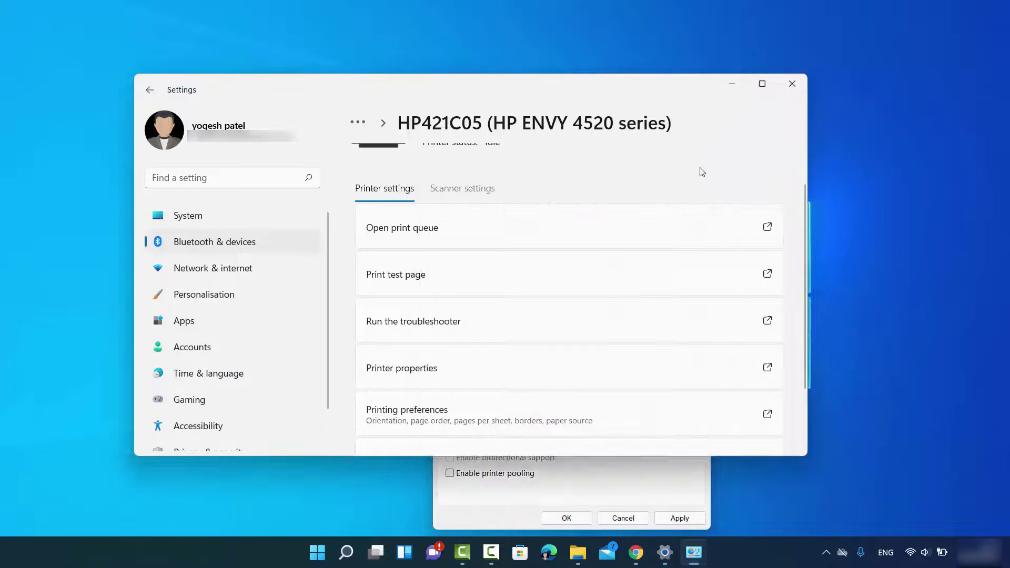
# - Return to the HP ENVY 4520 printer's properties window and close it
pyautogui.click(660, 481)
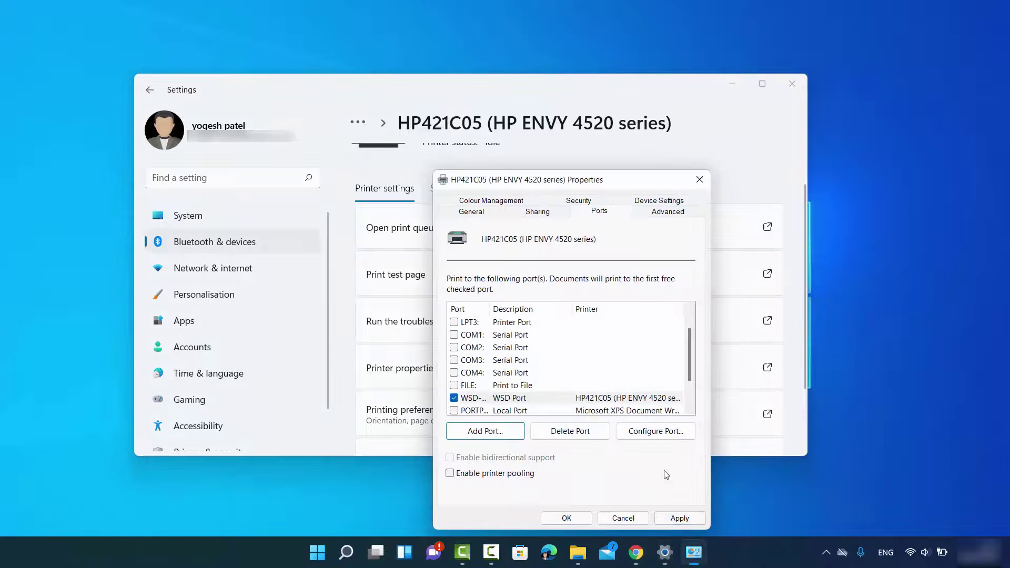
pyautogui.click(699, 179)
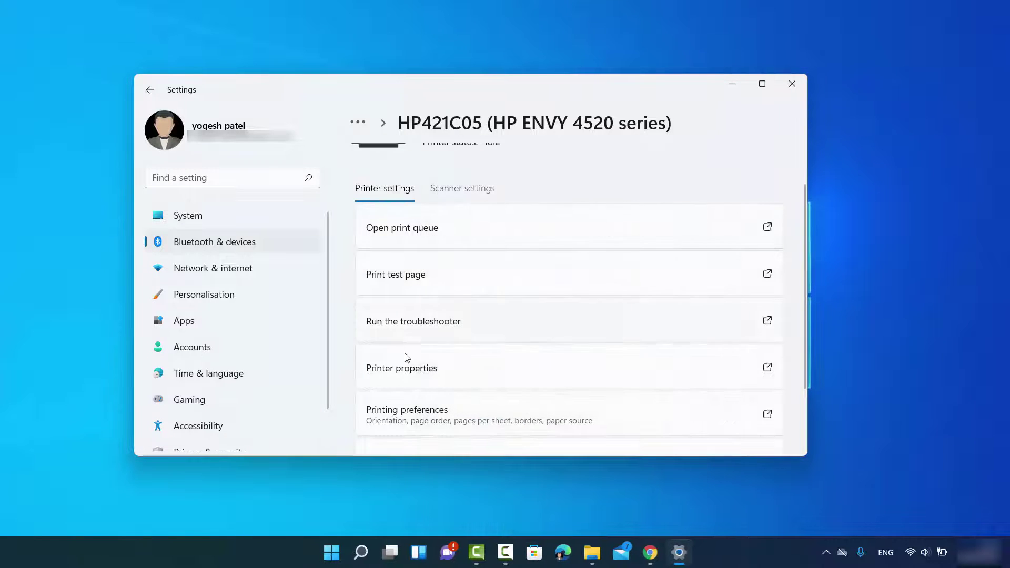
pyautogui.click(483, 374)
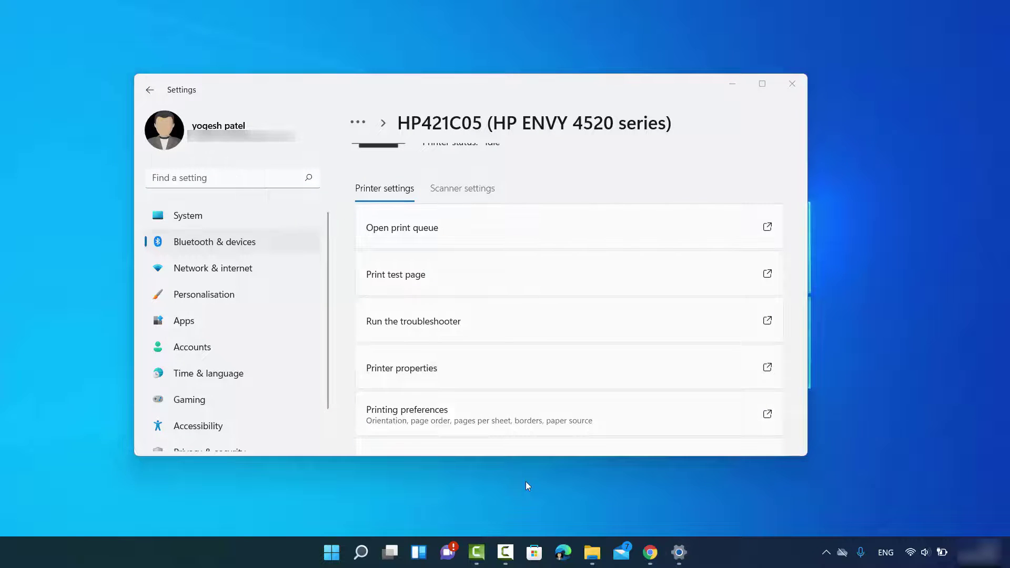
# - Search Windows for "control panel" and open the Control Panel app
pyautogui.click(363, 551)
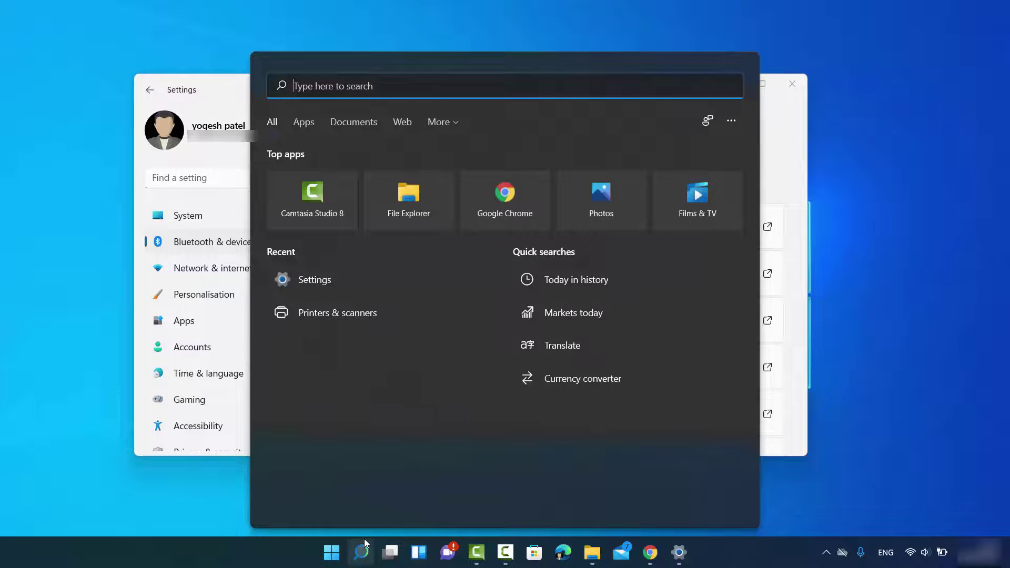
pyautogui.write('co')
pyautogui.press('BackSpace')
pyautogui.write('o')
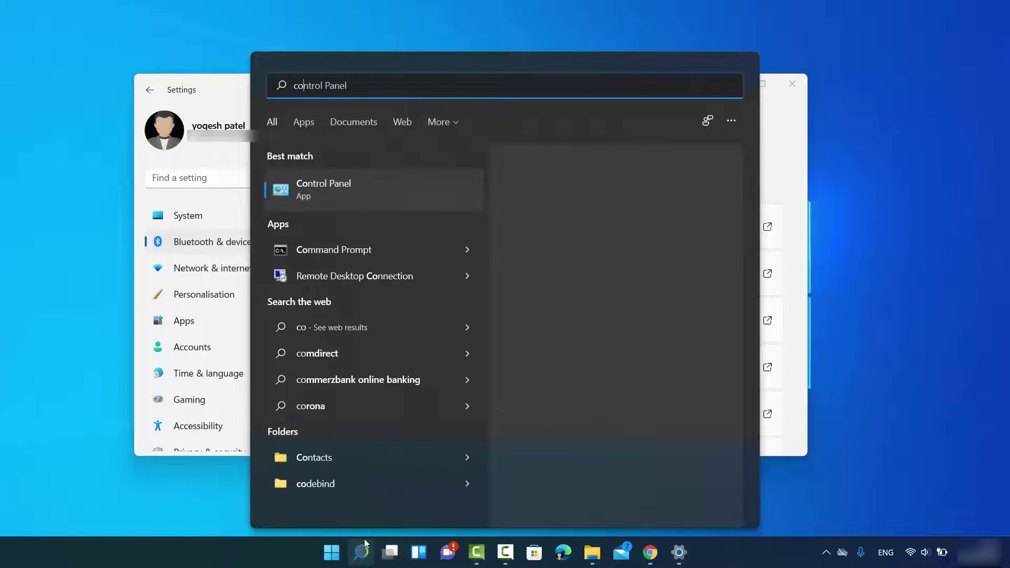
pyautogui.write('ntro')
pyautogui.write('l panel')
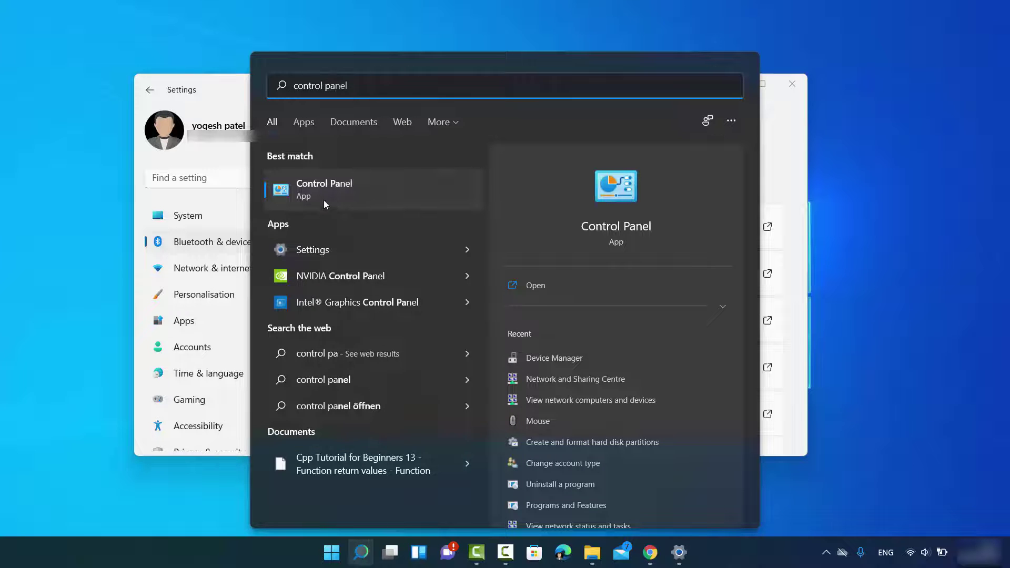
pyautogui.click(341, 193)
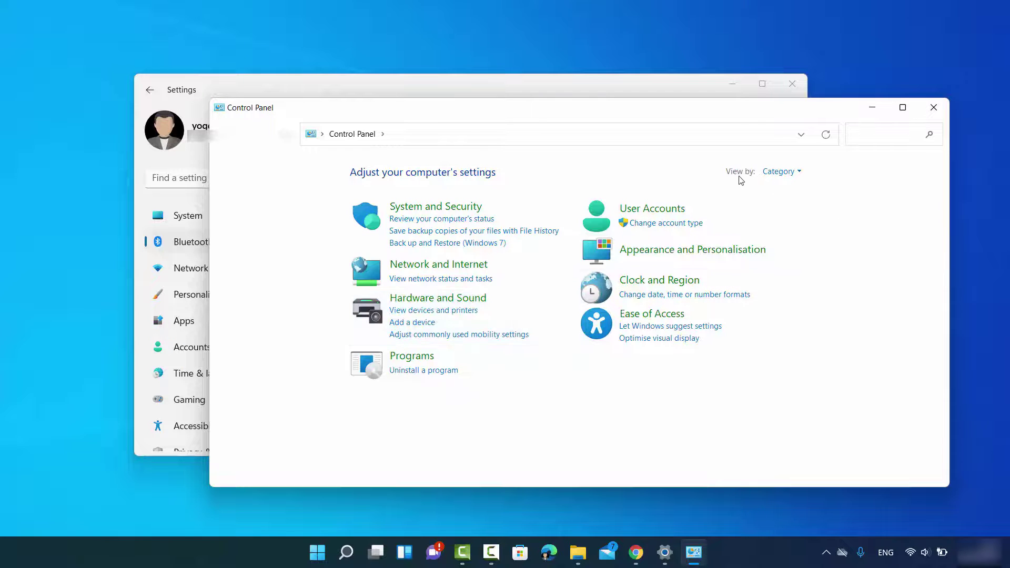
# - Set the Control Panel view to Category and open Devices and Printers under Hardware and Sound
pyautogui.click(780, 171)
pyautogui.click(781, 190)
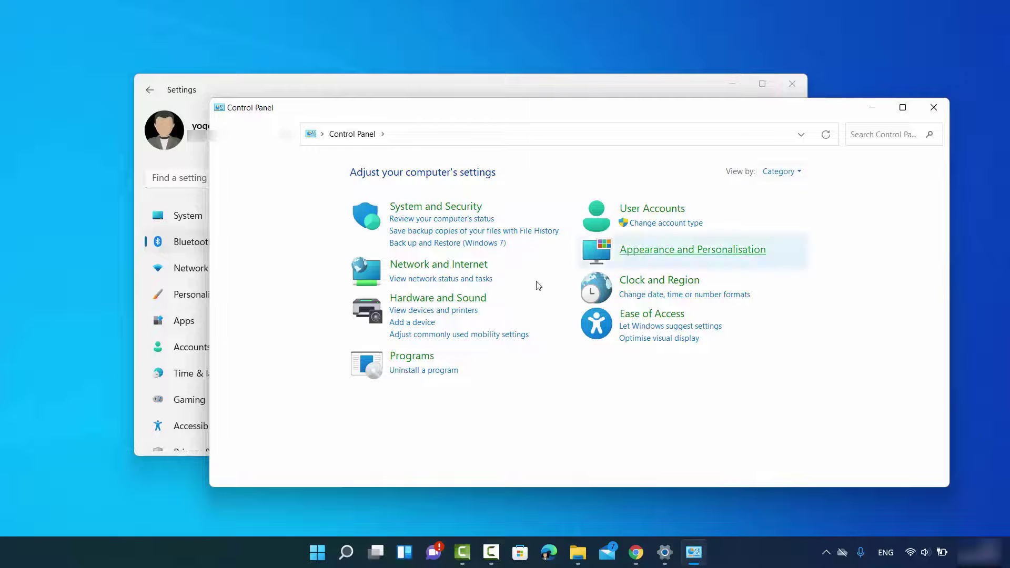
pyautogui.click(432, 314)
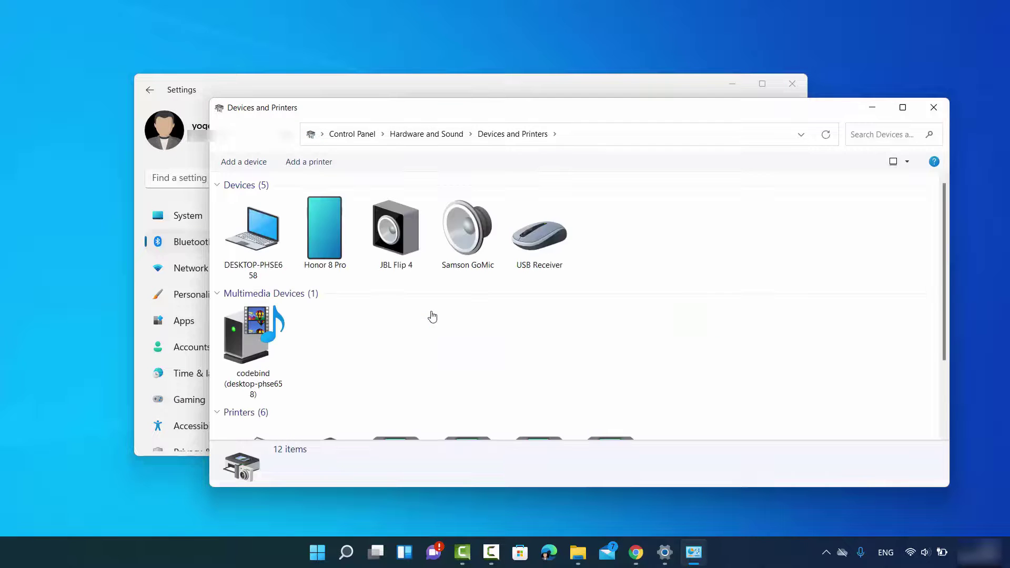
pyautogui.scroll(-2, 526, 303)
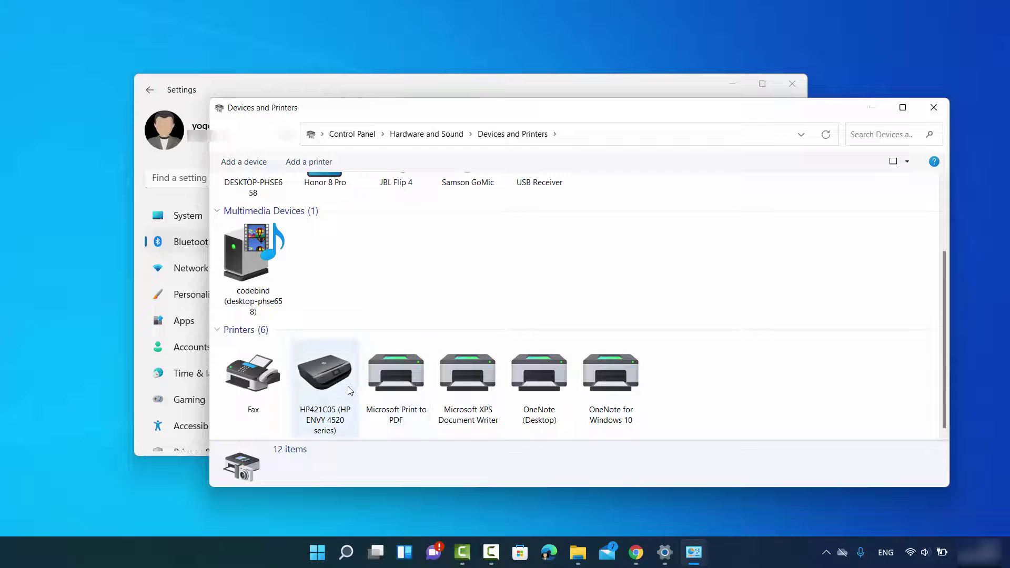
# - Set HP421C05 (HP ENVY 4520 series) as the default printer and accept that Windows stops managing the default
pyautogui.moveTo(326, 388)
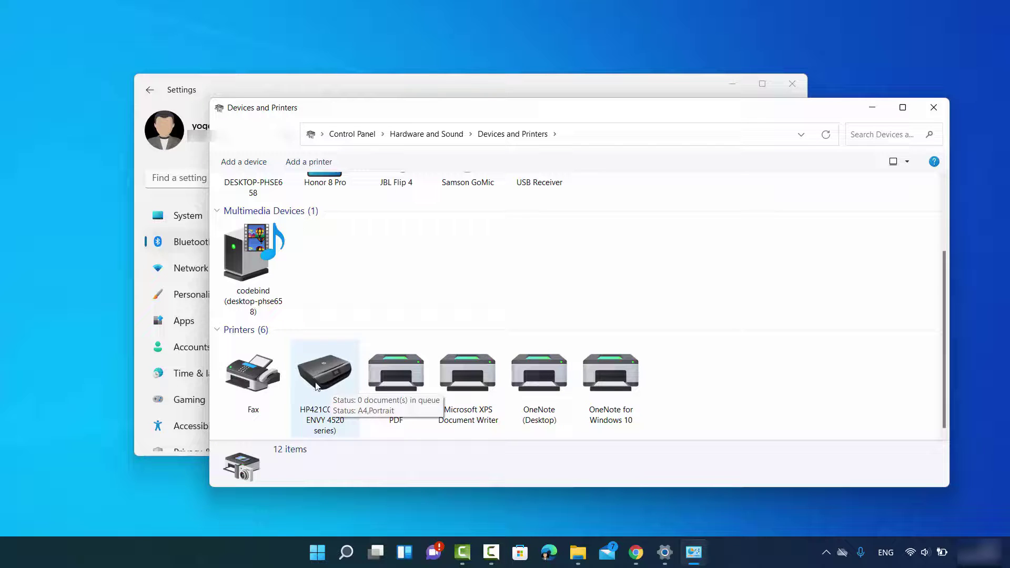
pyautogui.rightClick(324, 381)
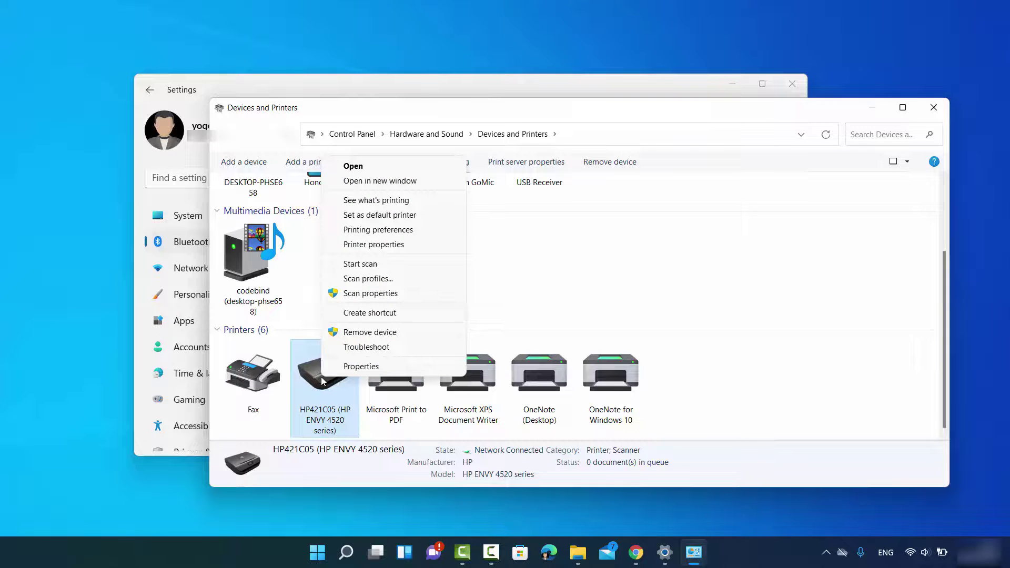
pyautogui.click(366, 220)
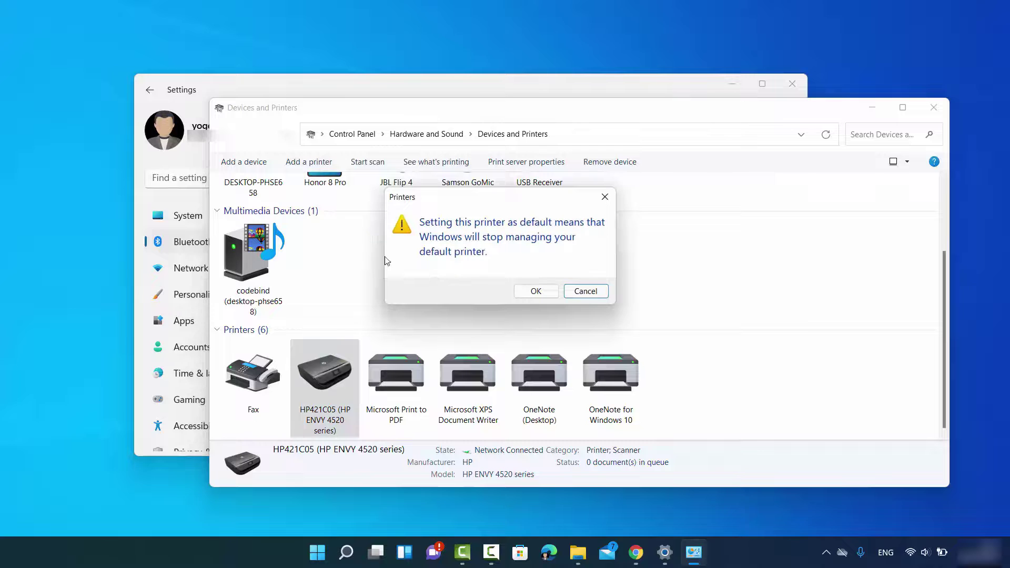
pyautogui.click(534, 292)
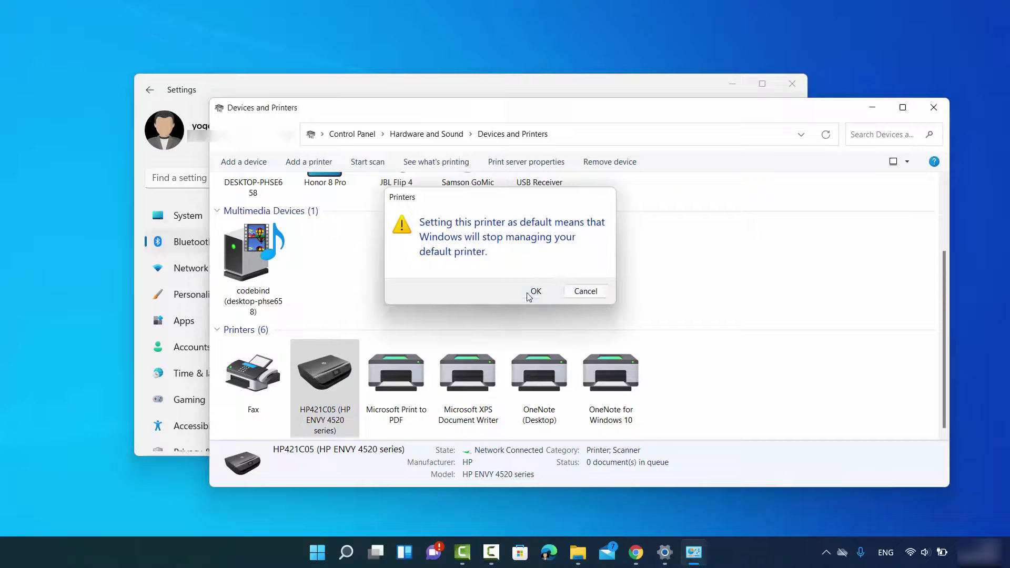
pyautogui.scroll(-2, 420, 345)
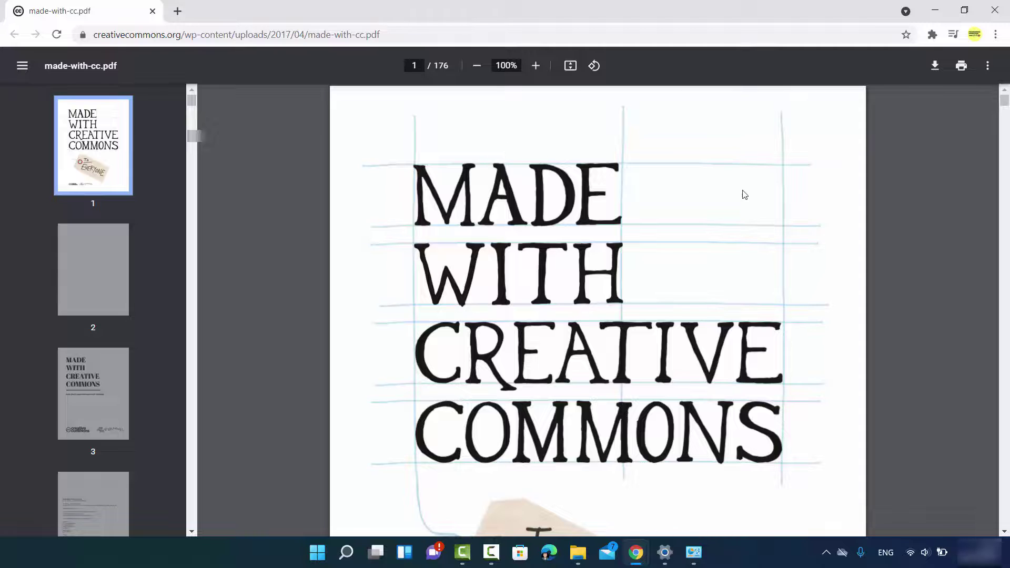
# - Start printing made-with-cc.pdf from Chrome and check the full list of print destinations, keeping the HP ENVY 4520 series selected
pyautogui.click(962, 75)
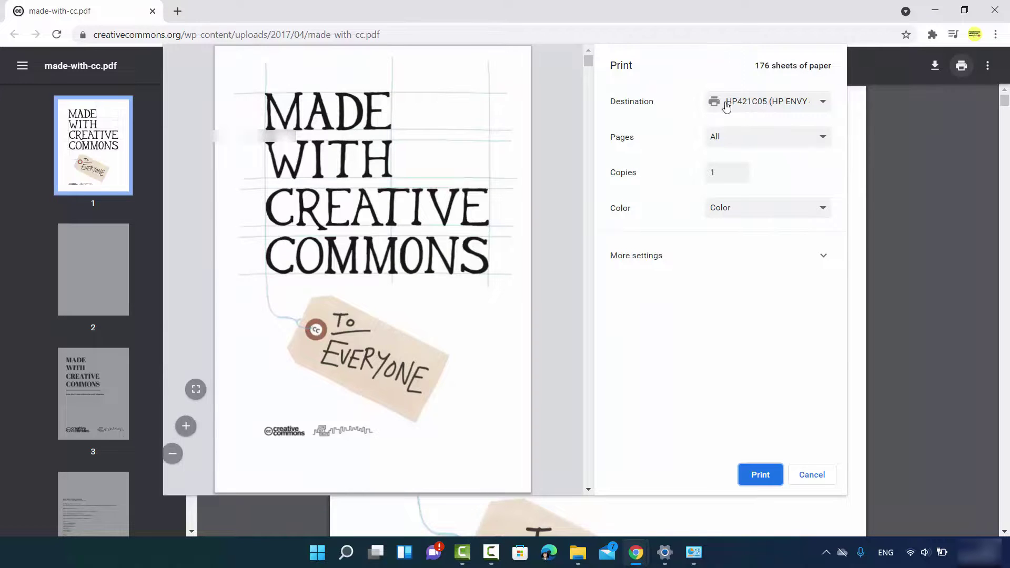
pyautogui.click(758, 107)
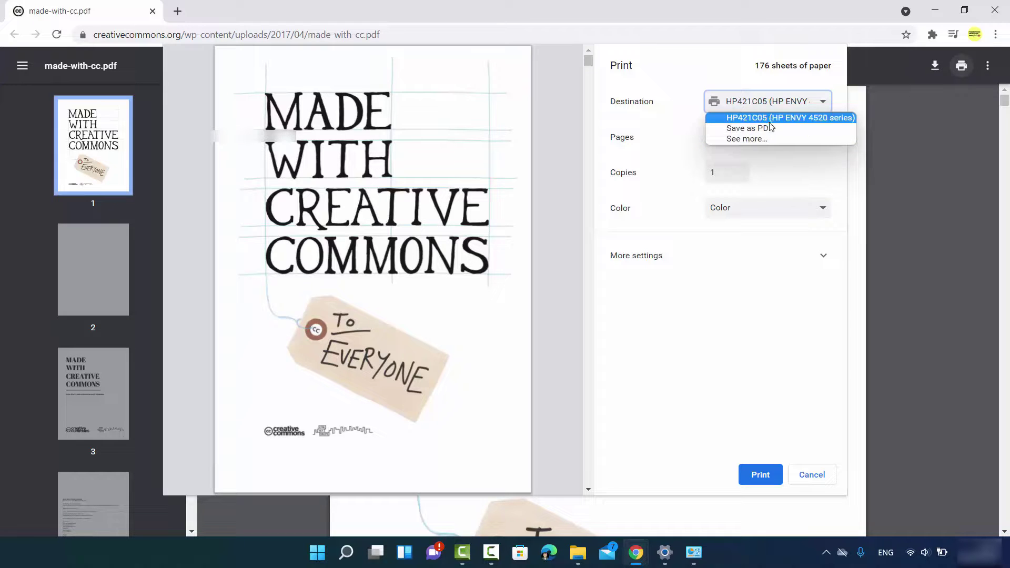
pyautogui.click(750, 138)
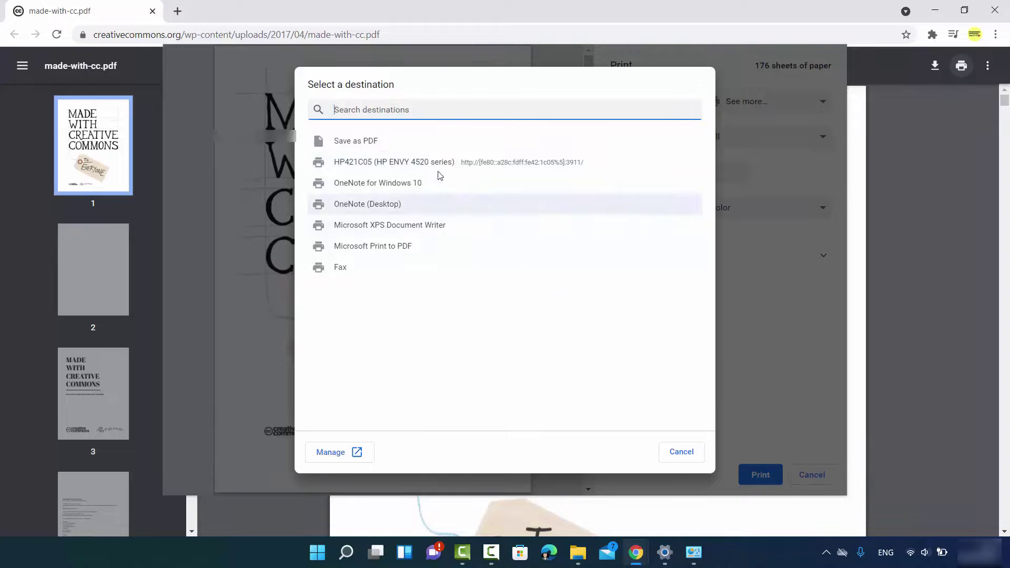
pyautogui.click(681, 452)
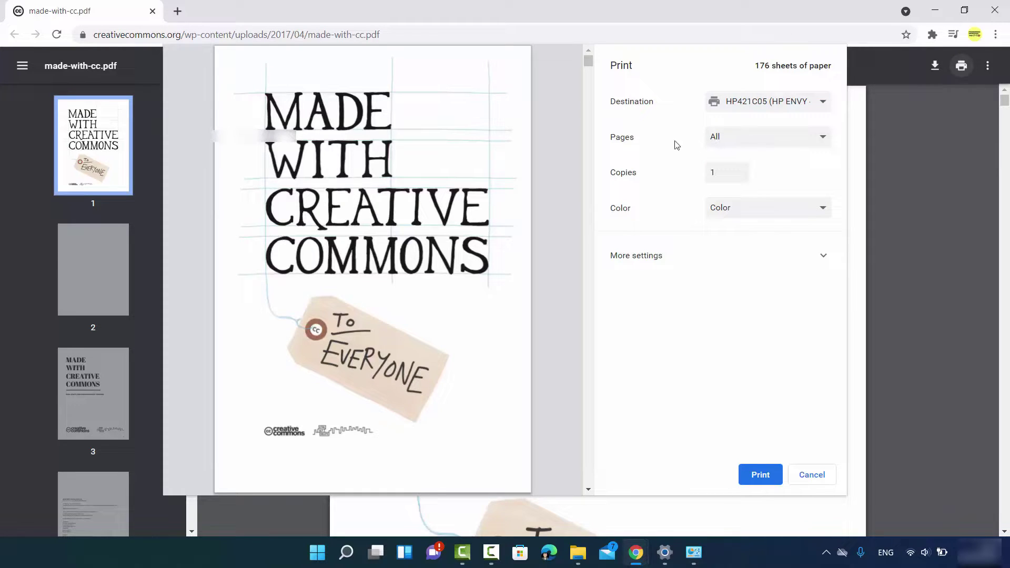
# - Set the print job's page selection to Custom
pyautogui.click(728, 141)
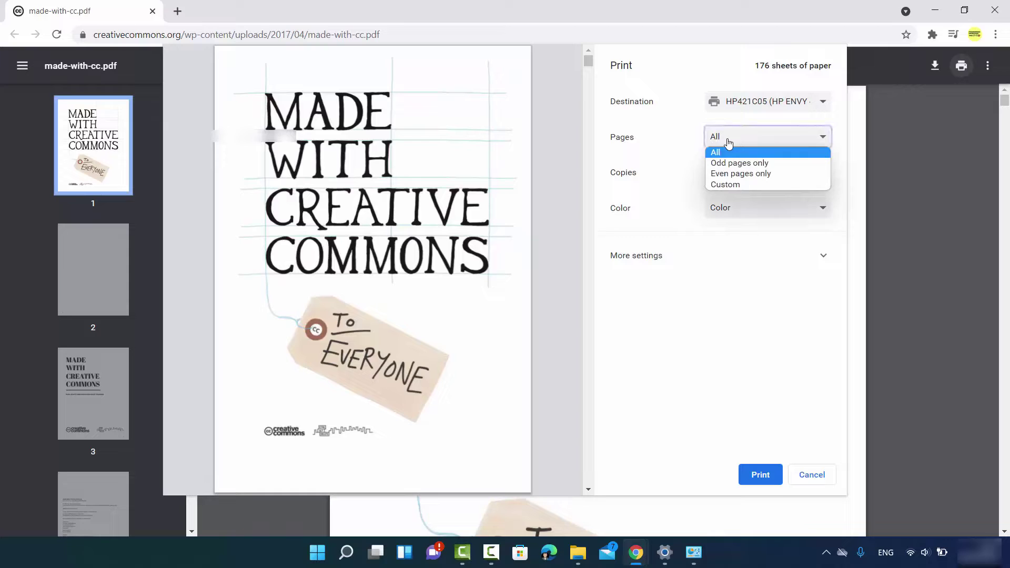
pyautogui.click(732, 184)
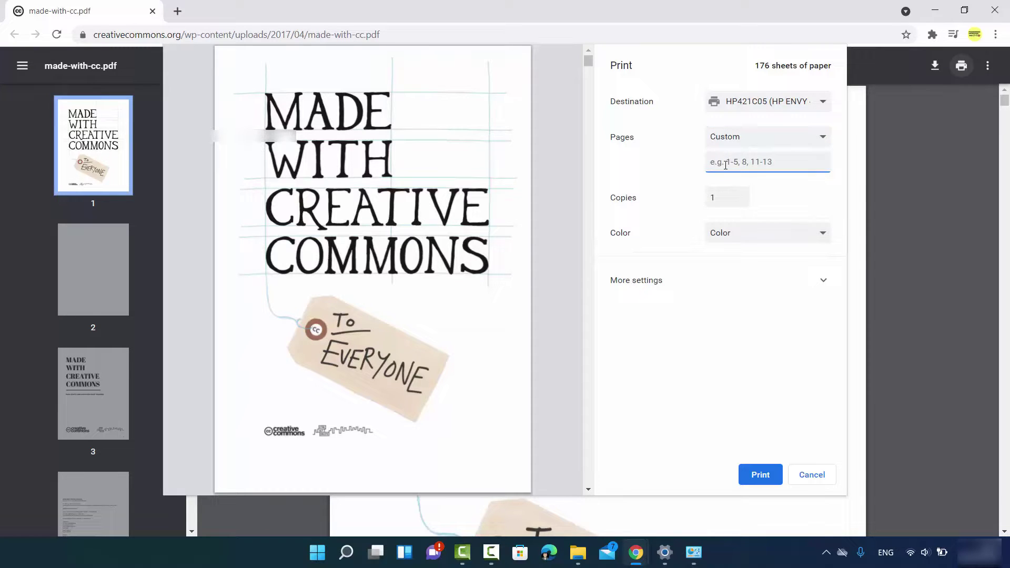